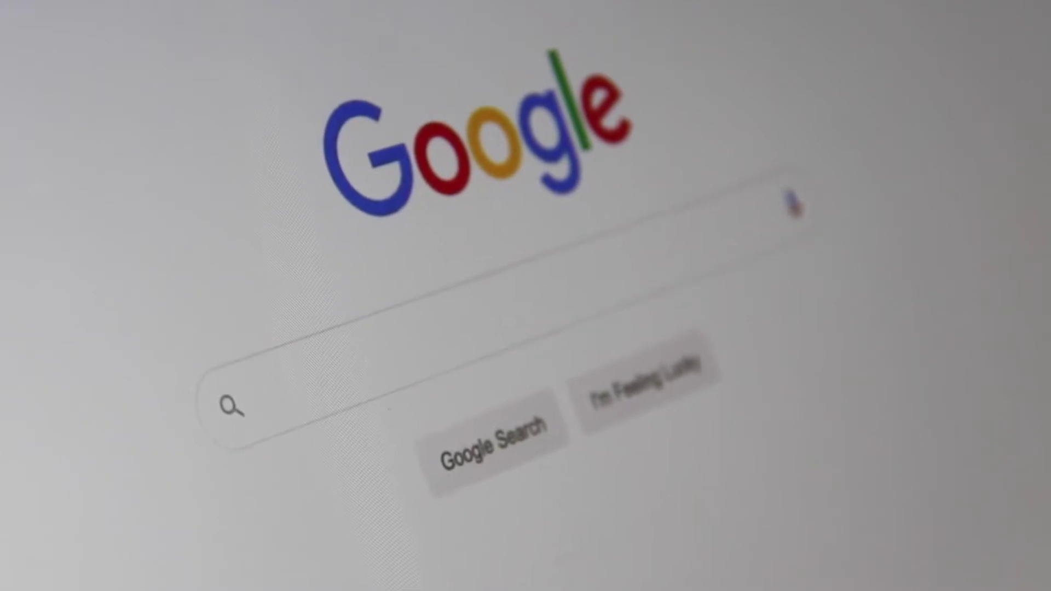
Enter 'Search Engine Optimizatio' in the Google search box
text(Search En)
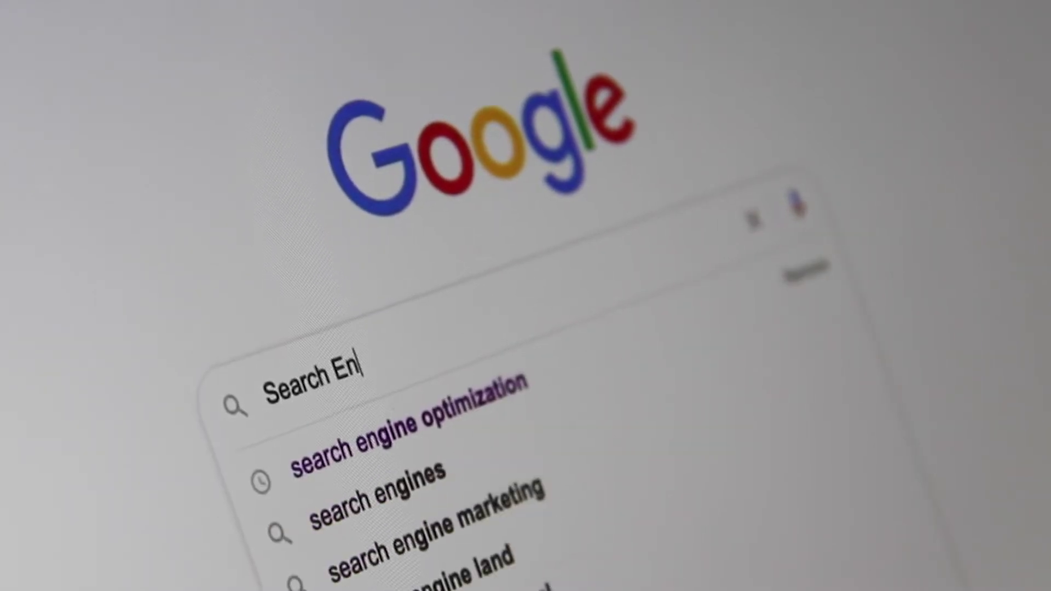
text(gine Optimi)
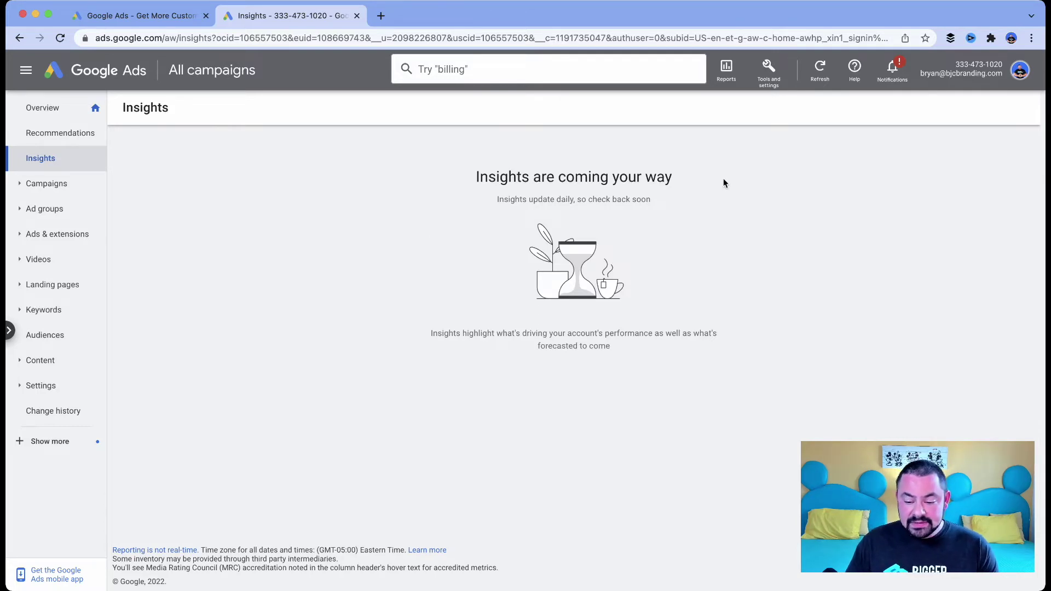
Request new keyword ideas for 'gluten free pizza' in Keyword Planner
click(770, 80)
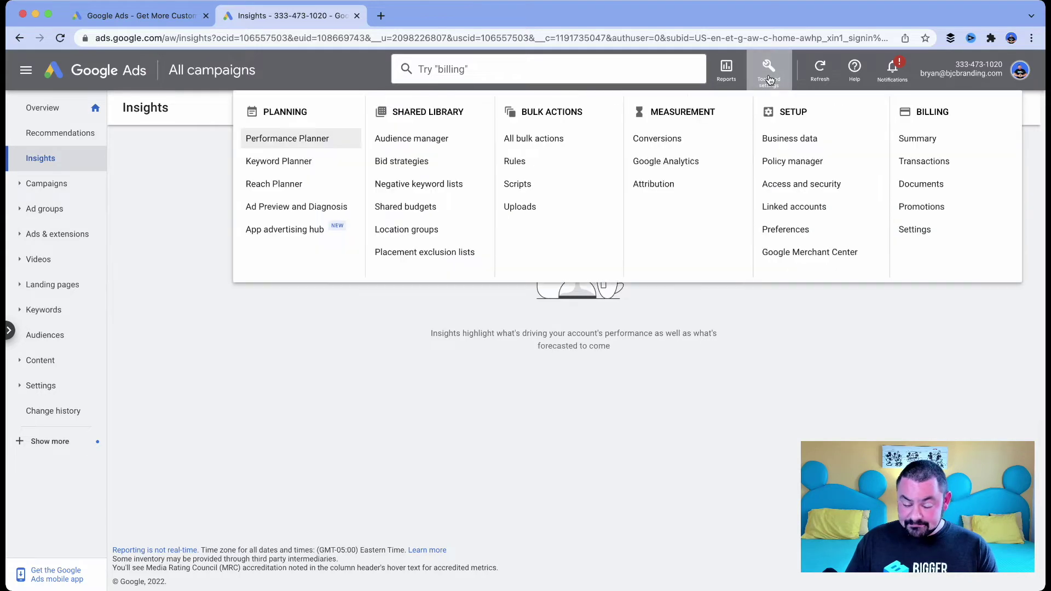
click(298, 163)
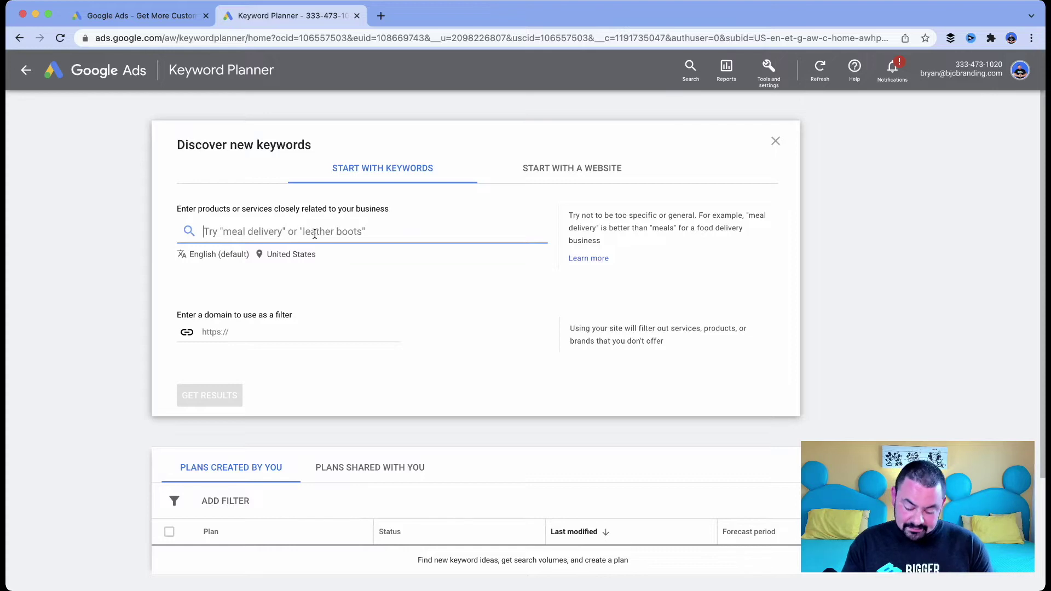
text(gluten free)
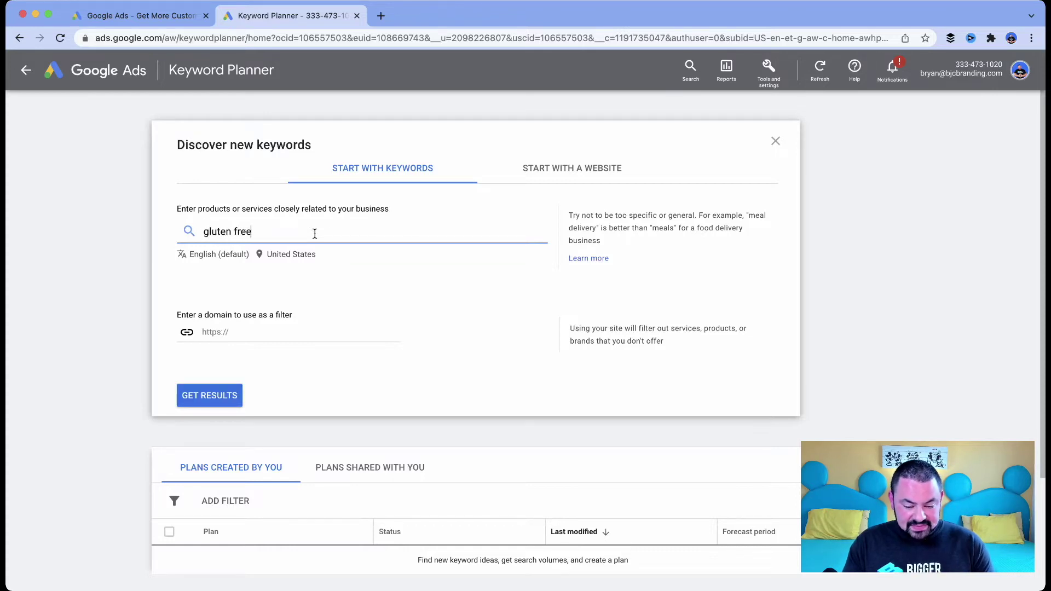
text( pizza)
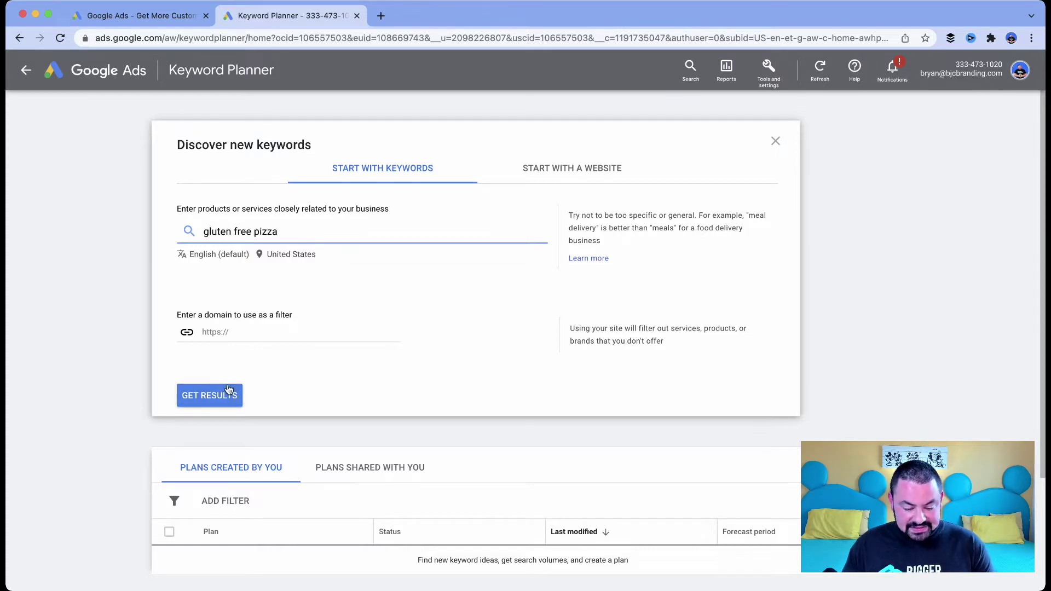
click(217, 399)
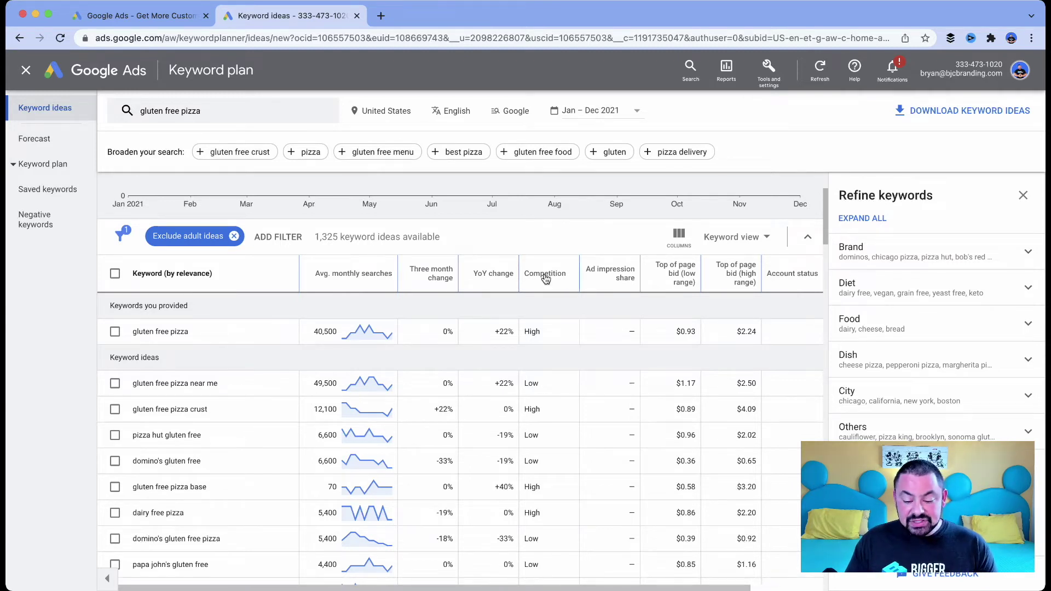
mouse_move(547, 279)
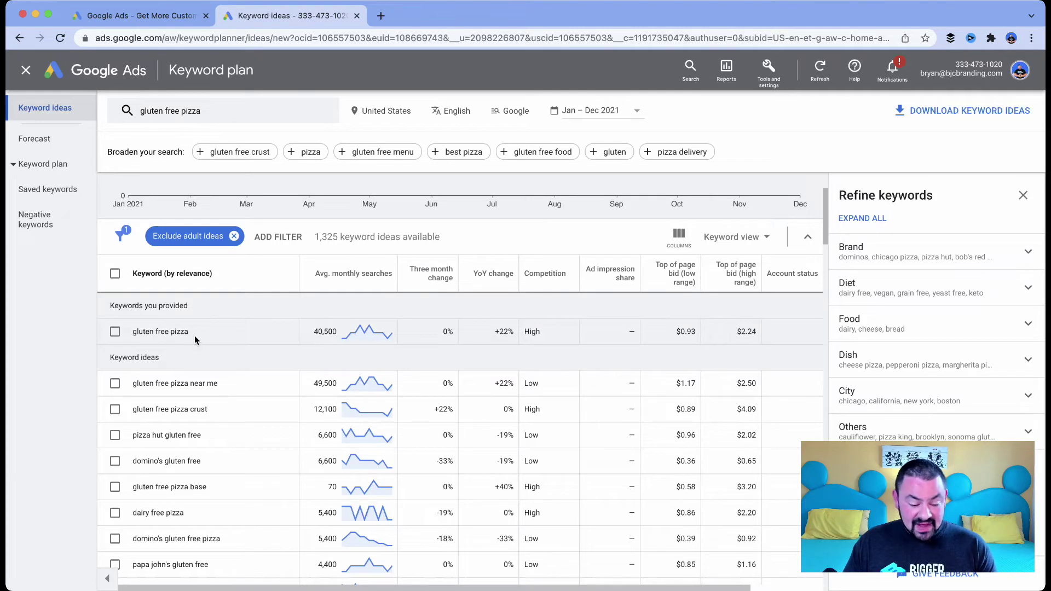
Select the 'gluten free pizza' and 'gluten free pizza near me' keyword ideas
click(115, 331)
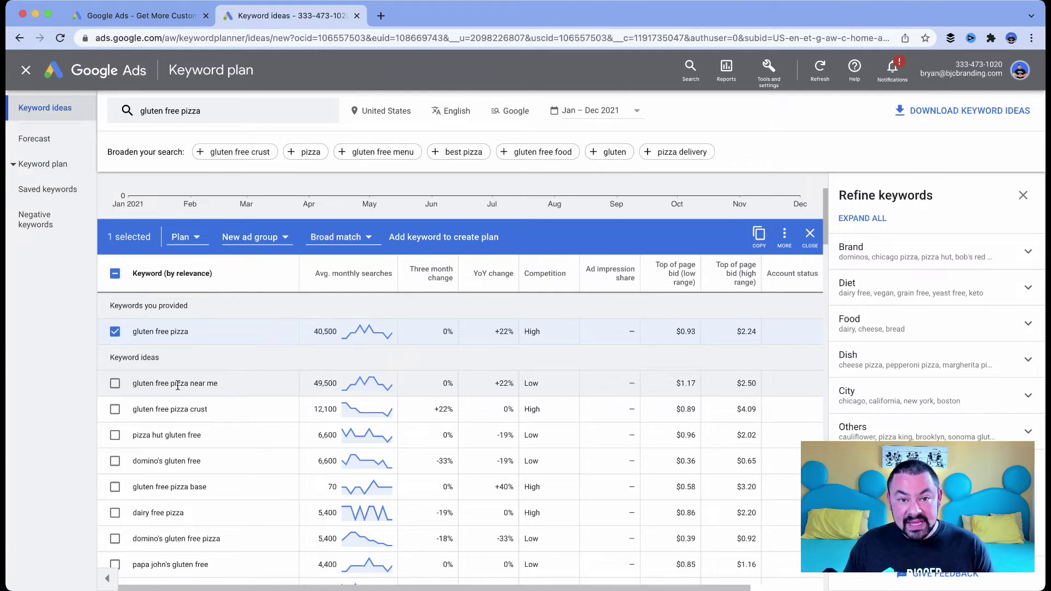
click(114, 383)
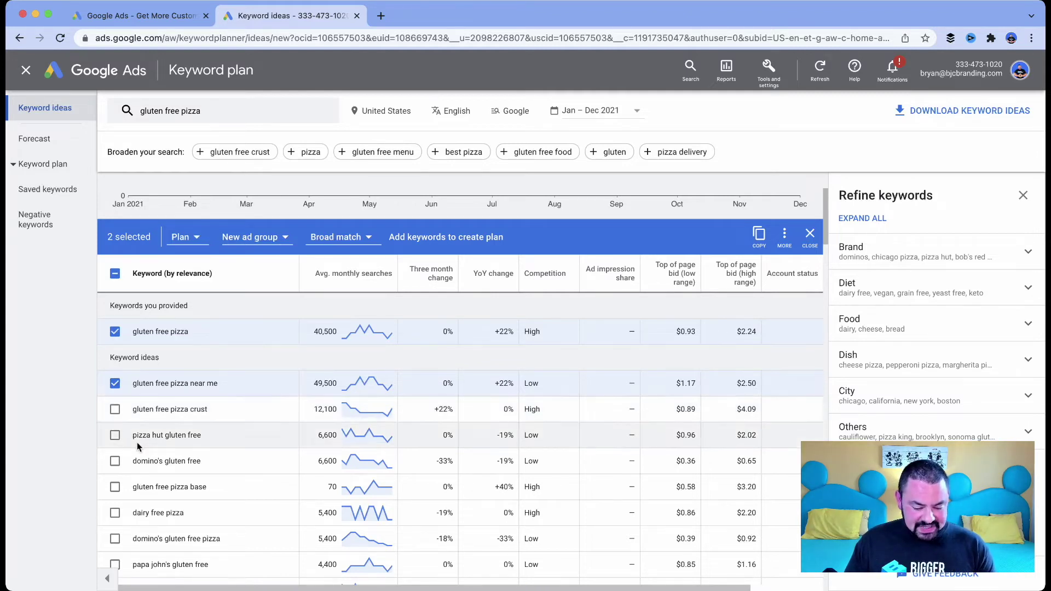
Also select pizza hut, domino's, papa john's, best, delivery and papa murphy's gluten free keywords
scroll(136, 443, down, 1)
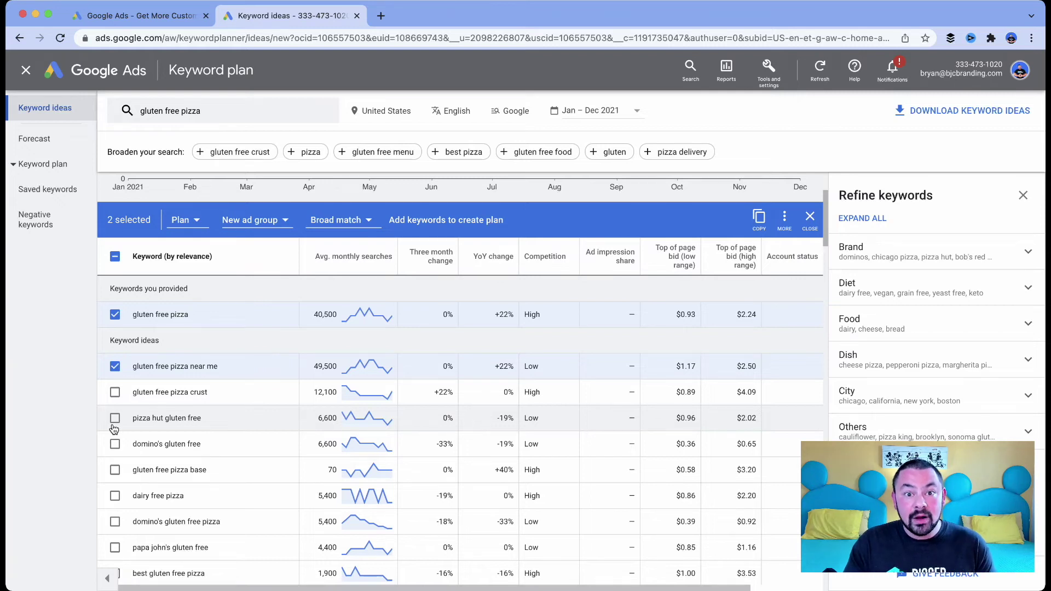
click(114, 418)
click(114, 444)
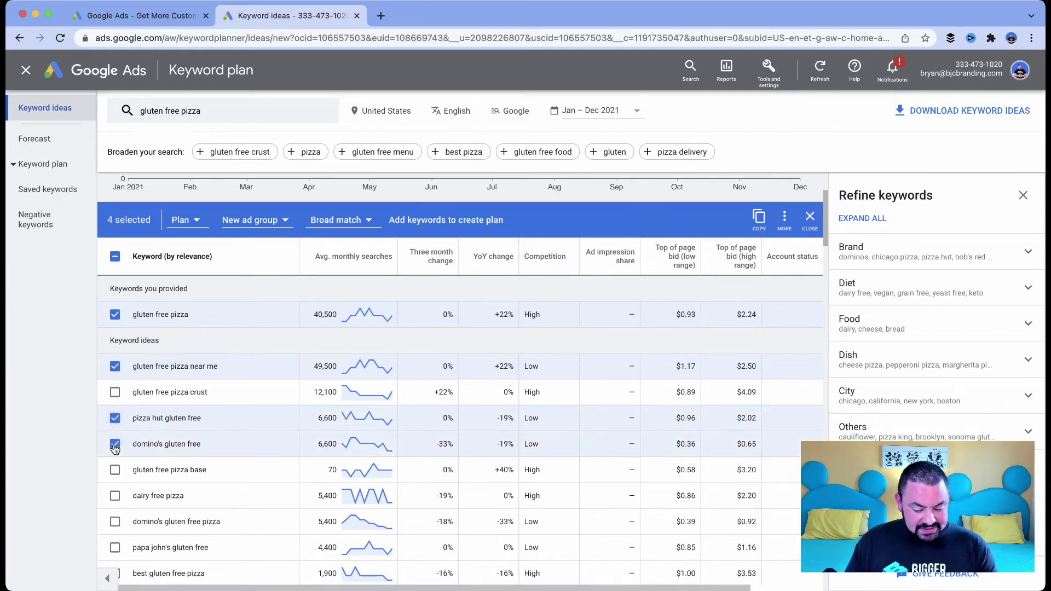
click(114, 521)
click(115, 548)
scroll(114, 547, down, 3)
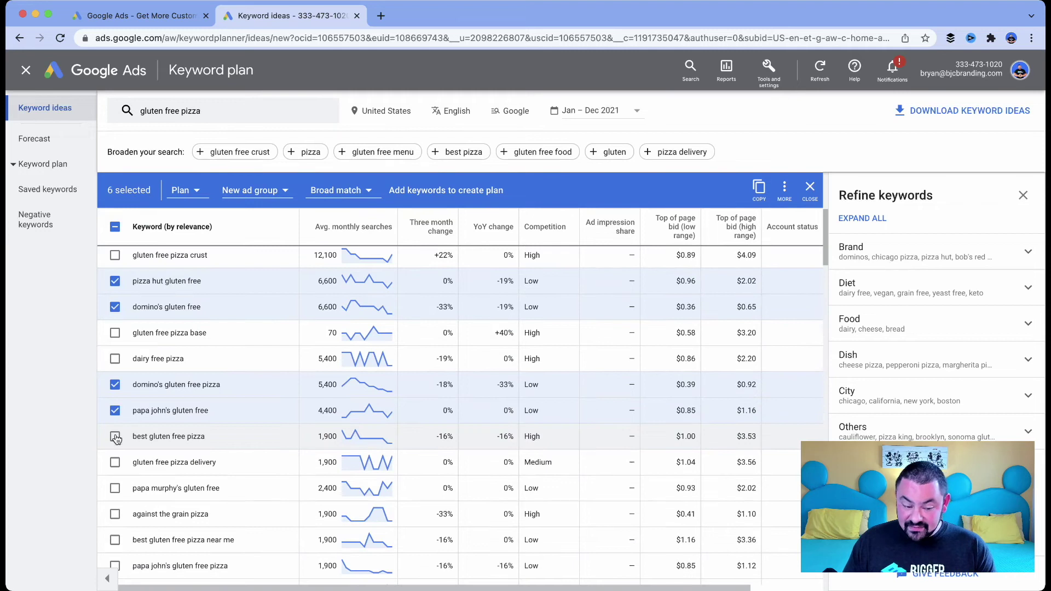
click(116, 437)
scroll(189, 434, down, 1)
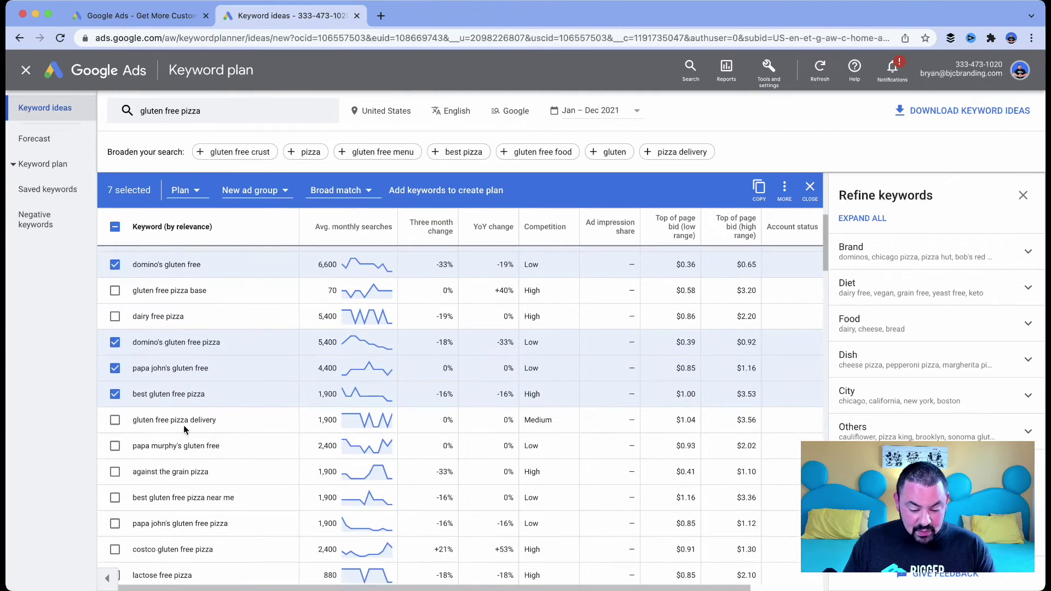
click(115, 421)
click(115, 446)
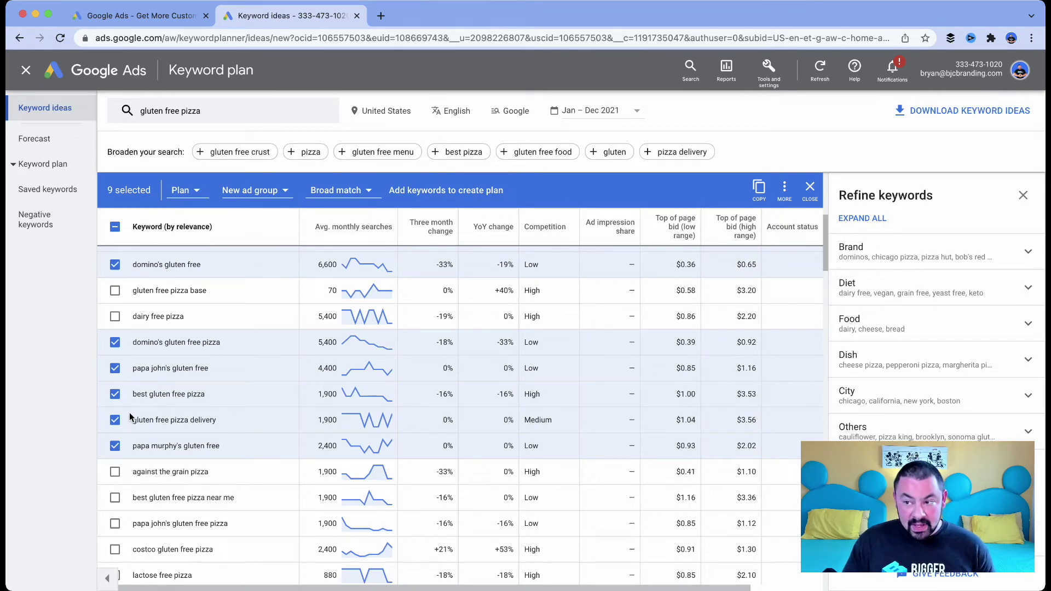
scroll(286, 393, up, 5)
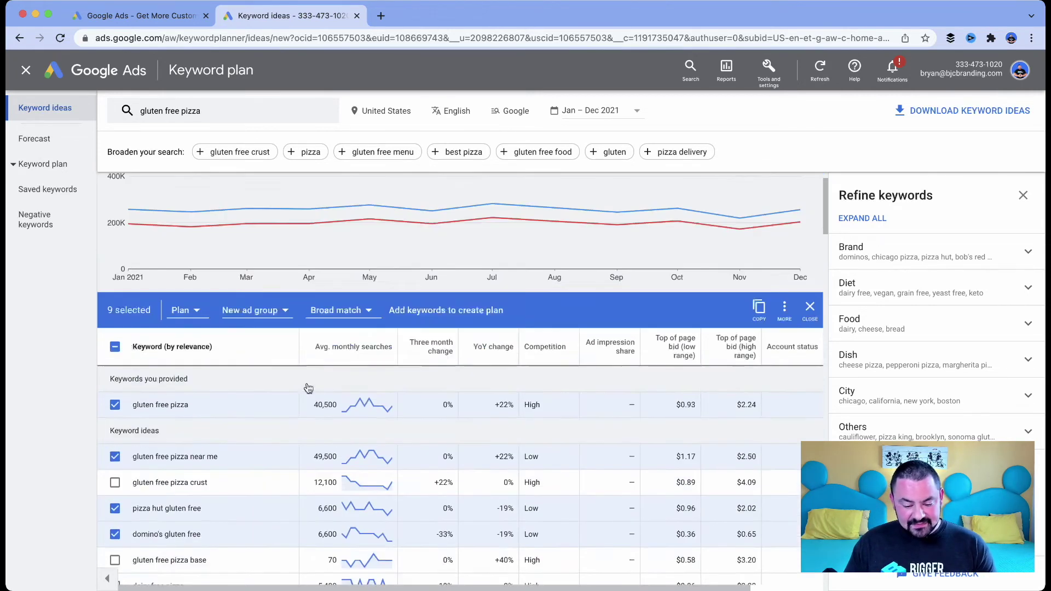
click(368, 408)
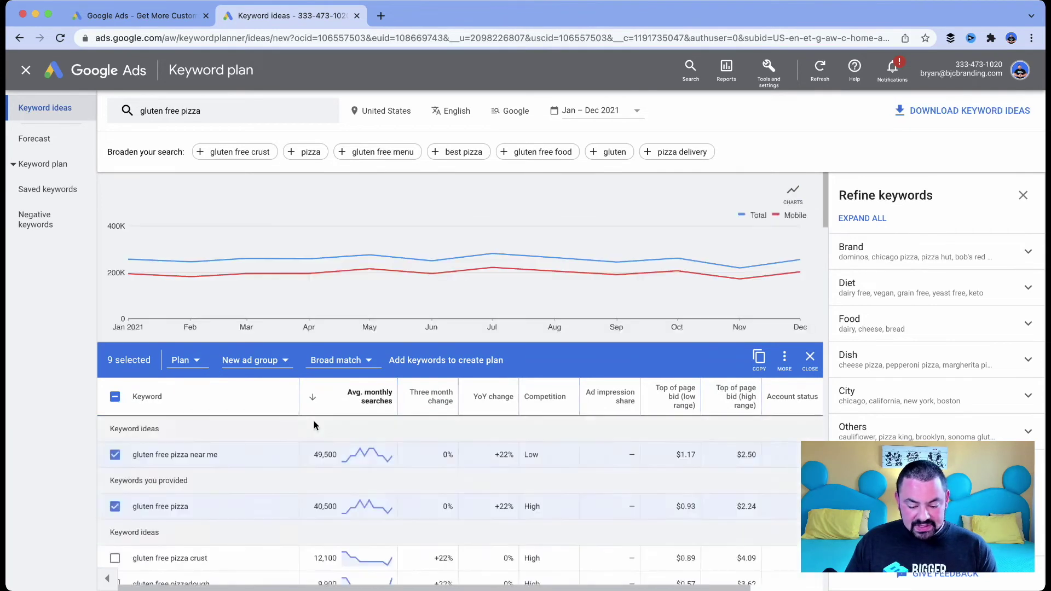
scroll(314, 422, down, 3)
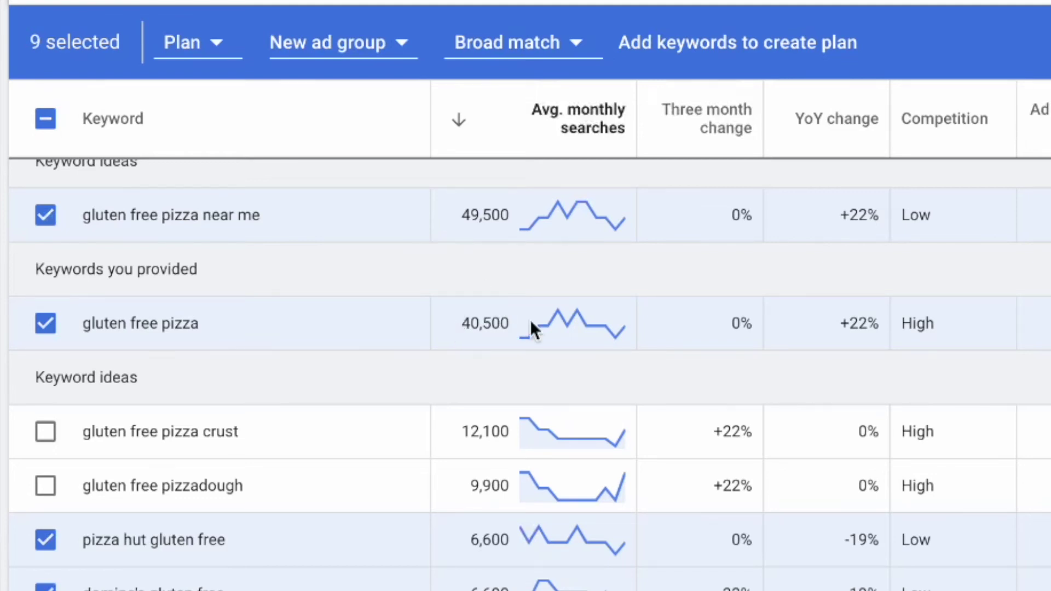
scroll(534, 548, down, 1)
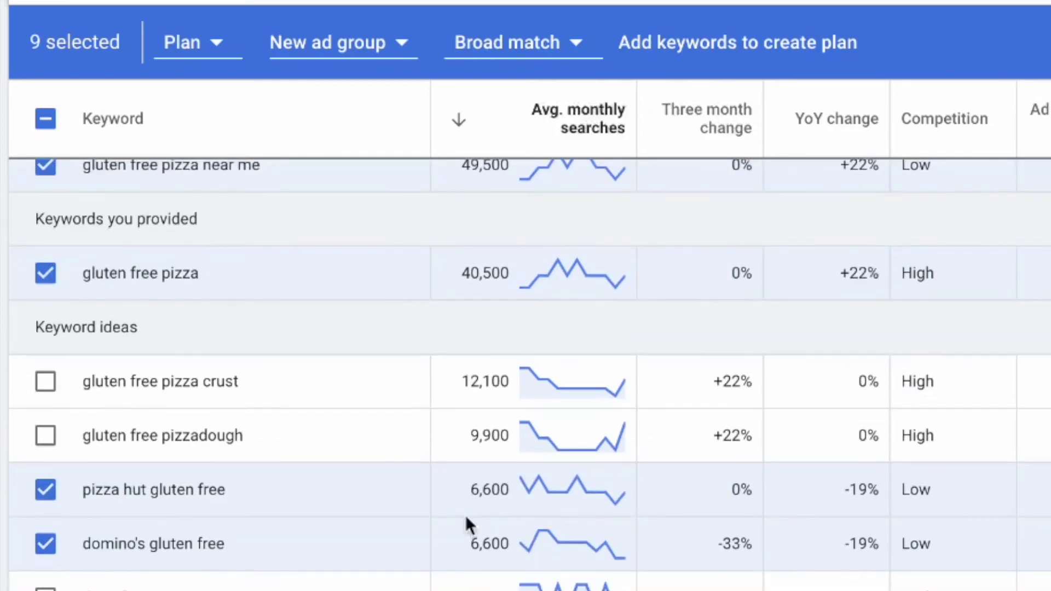
scroll(469, 522, up, 1)
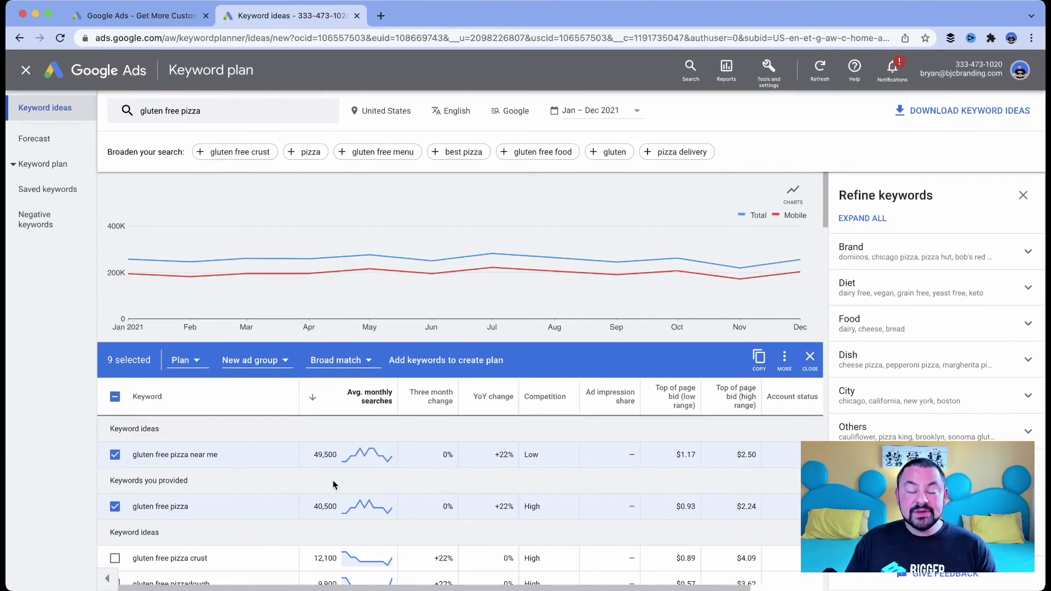
Export the keyword ideas to a Google Sheet named 'Gluten Free Pizza Keywords'
click(963, 114)
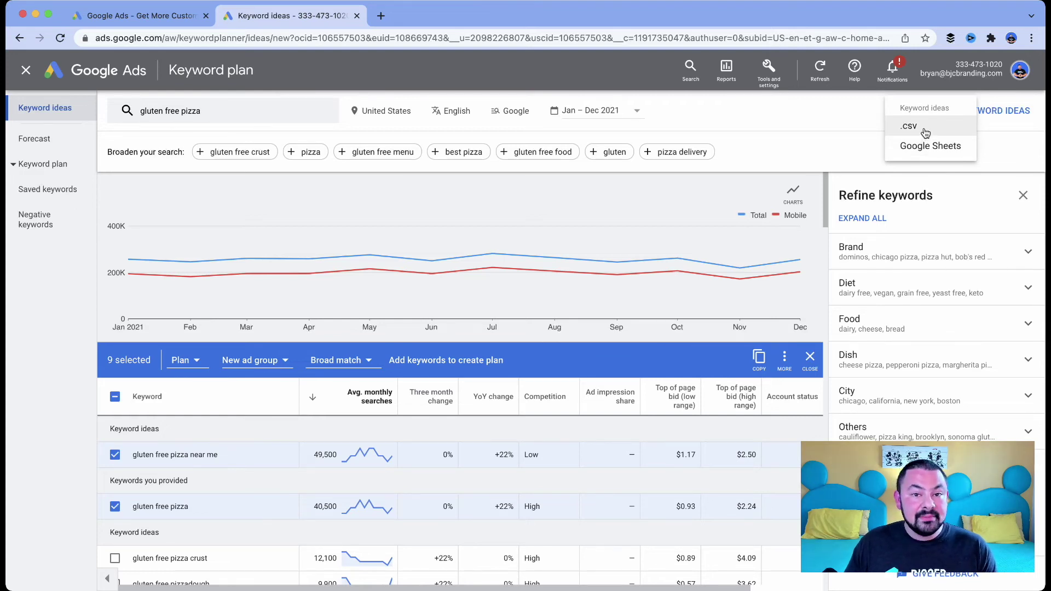
click(918, 145)
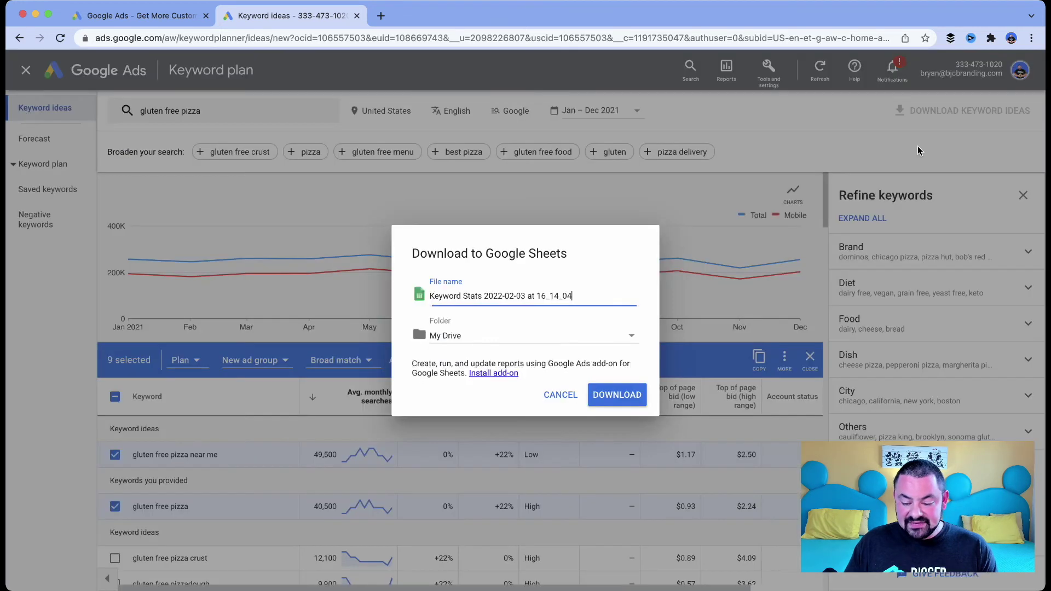
triple_click(517, 298)
text(Gl)
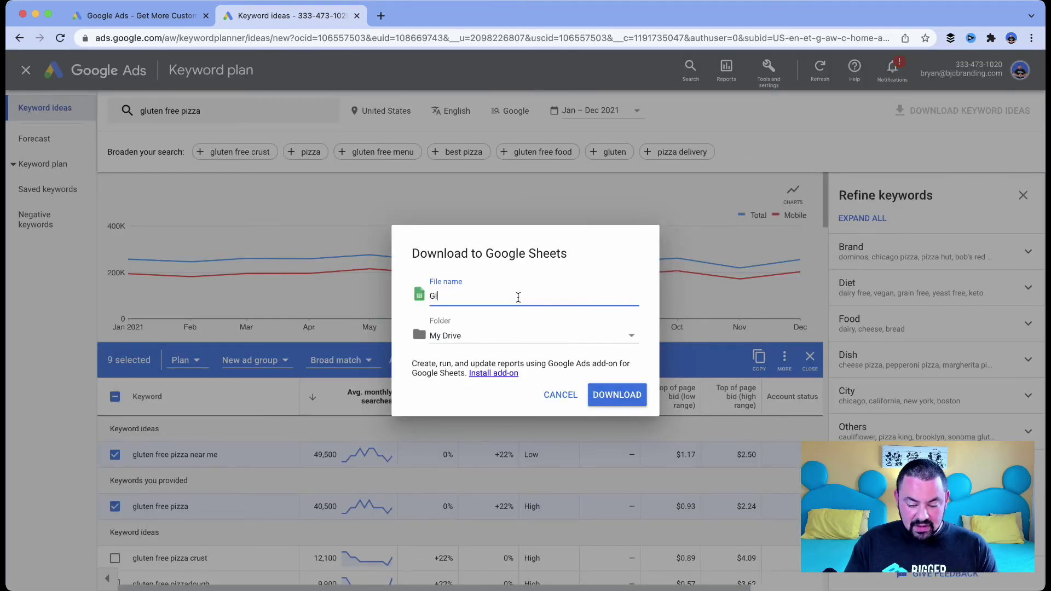
text(uten Free Pizza )
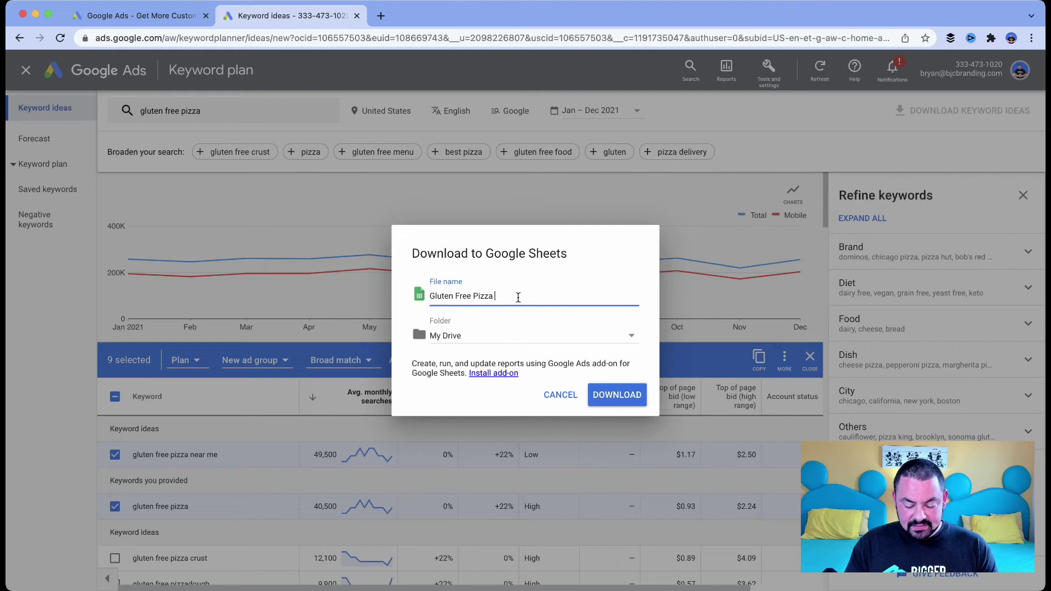
text(Keywords)
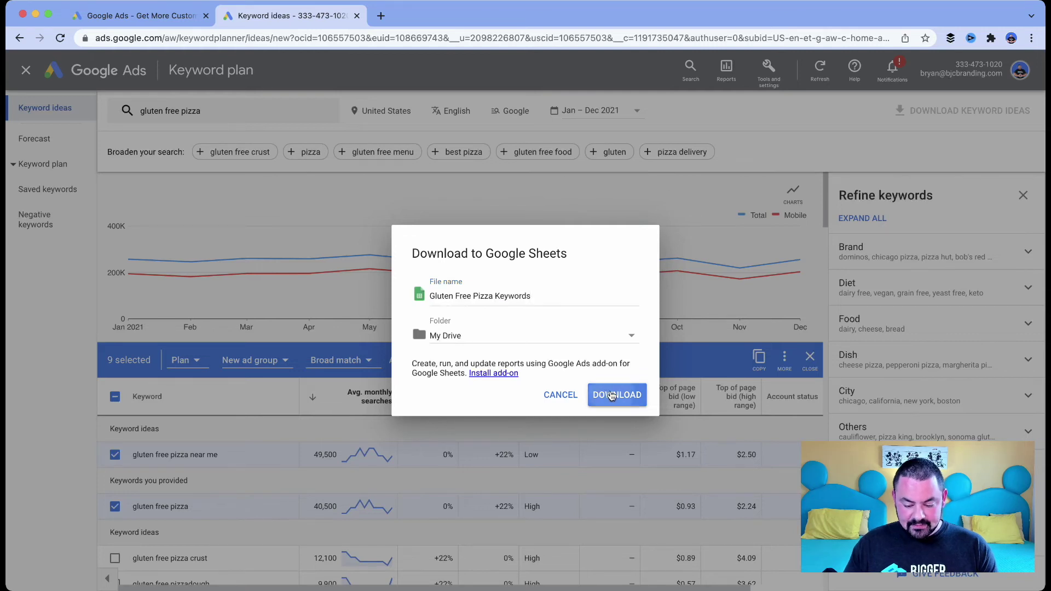
click(610, 392)
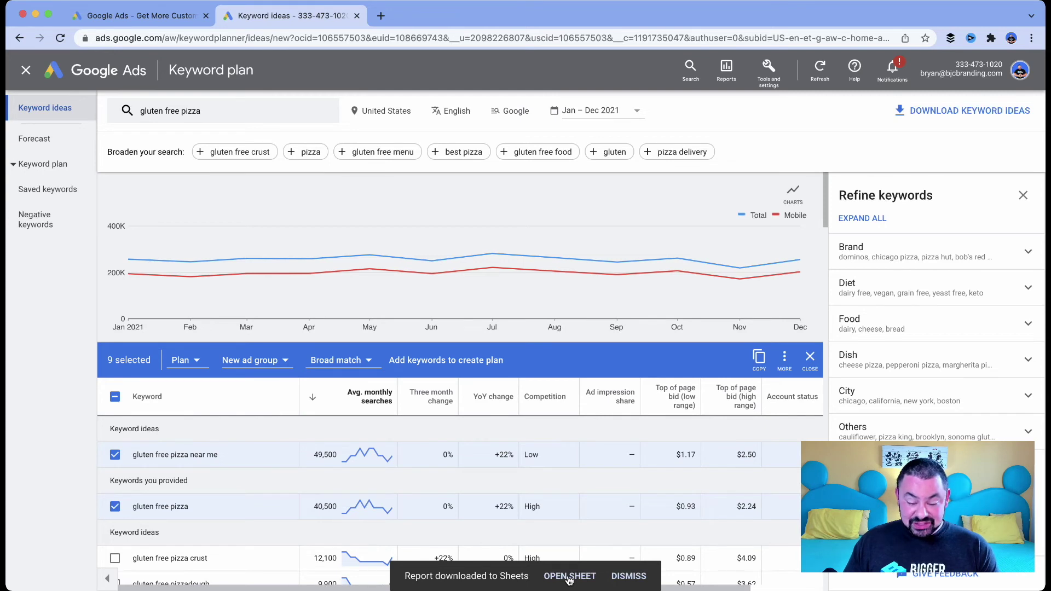
Open the exported spreadsheet and check the monthly search values in C4 and C7
click(570, 576)
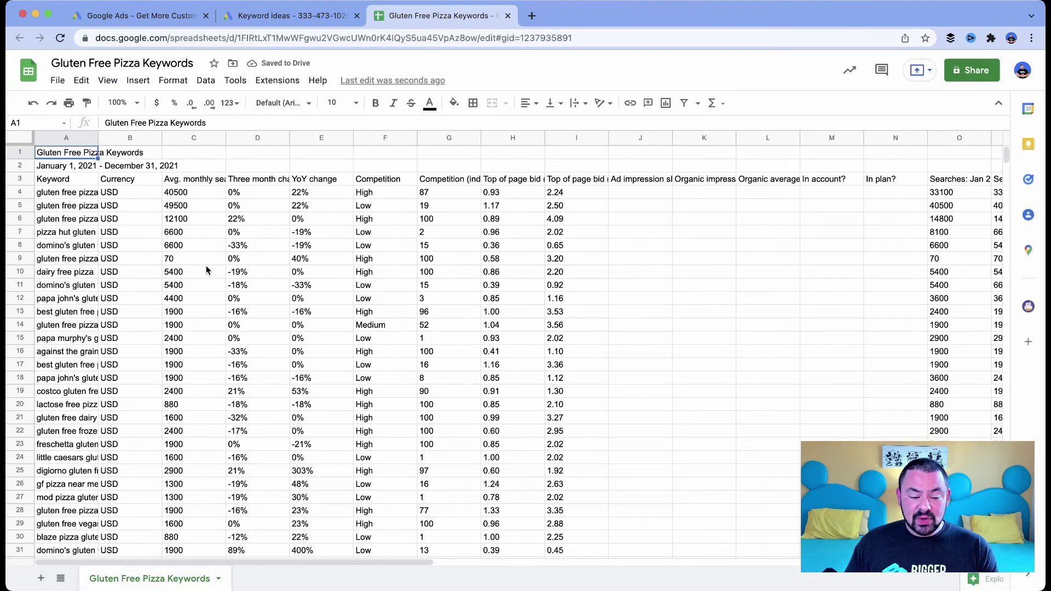
click(198, 194)
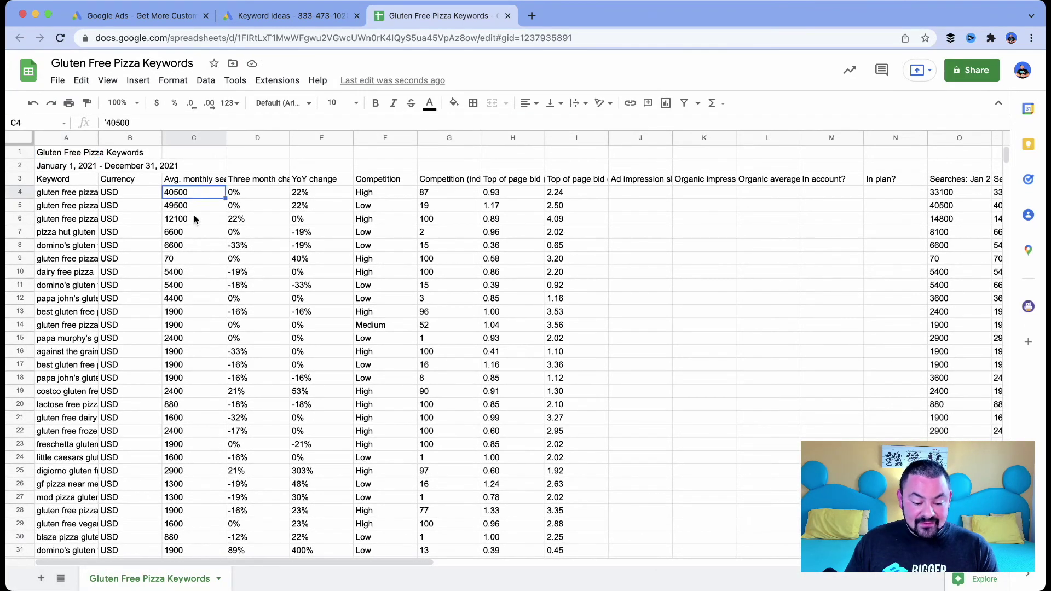
click(194, 234)
click(56, 157)
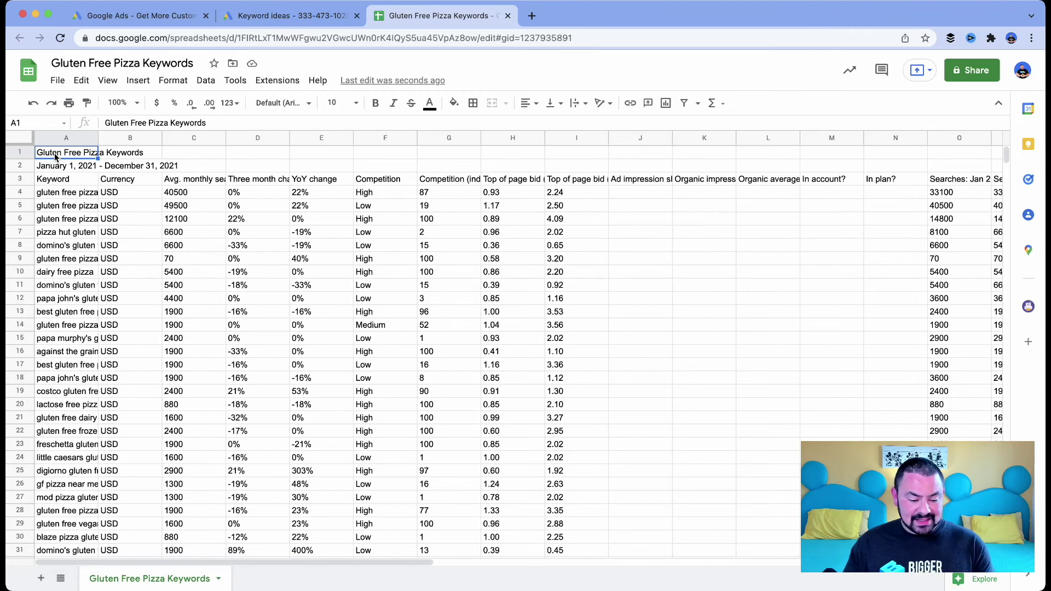
click(186, 192)
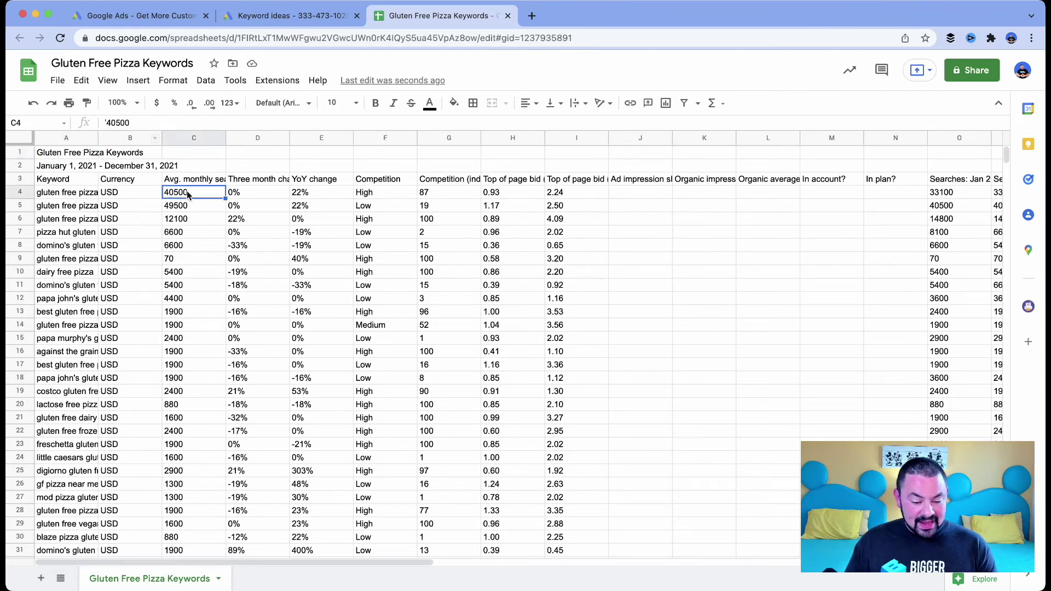
Auto-fit the keyword column A and select the top two keywords in A4:A5
double_click(97, 137)
click(134, 192)
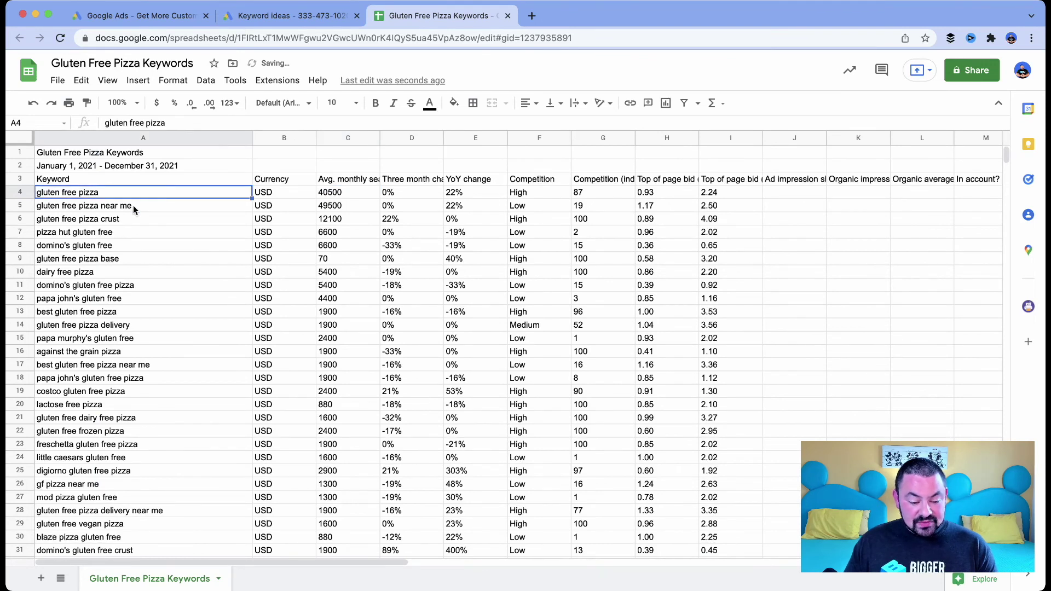
click(134, 205)
drag(134, 206, 135, 194)
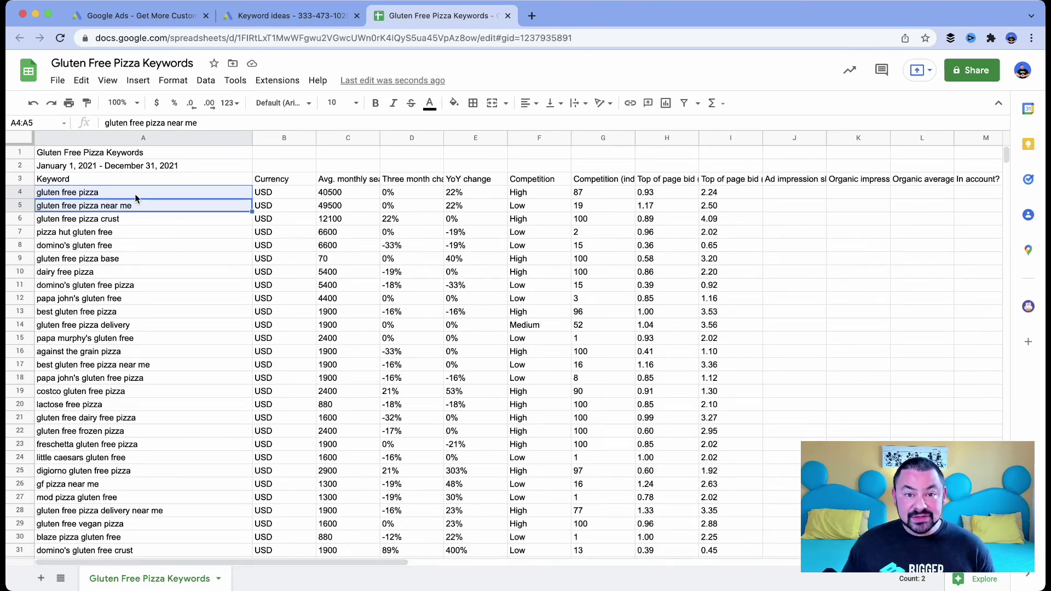
scroll(133, 275, down, 1)
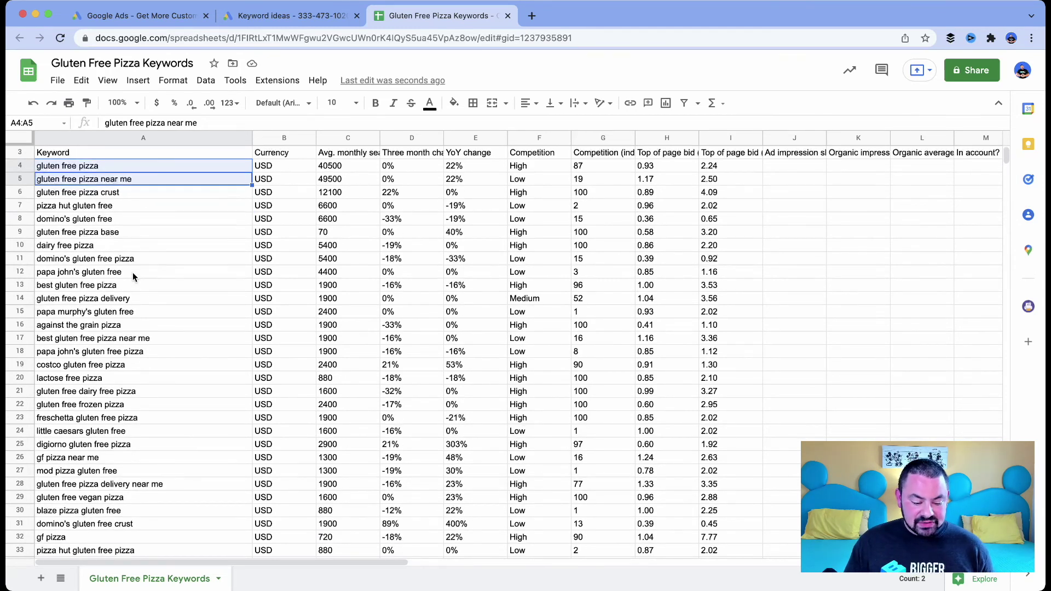
scroll(134, 277, up, 1)
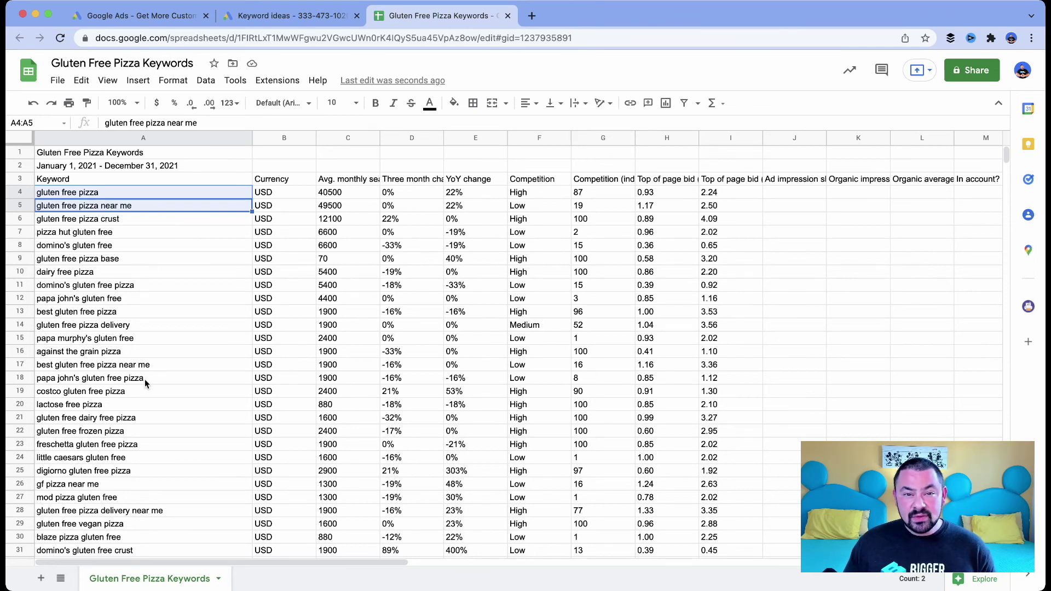
click(340, 302)
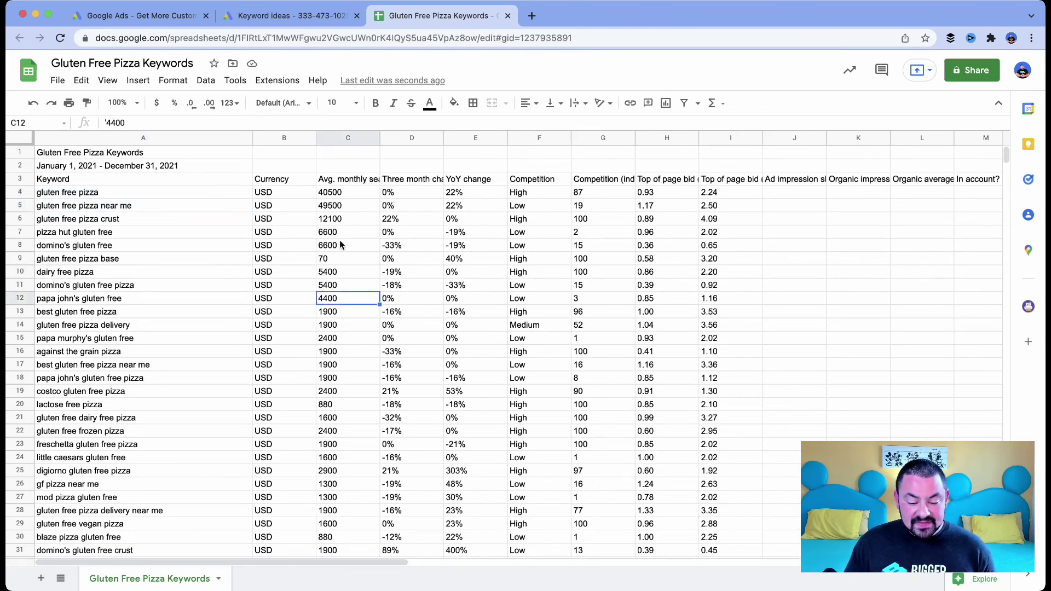
click(340, 241)
click(339, 325)
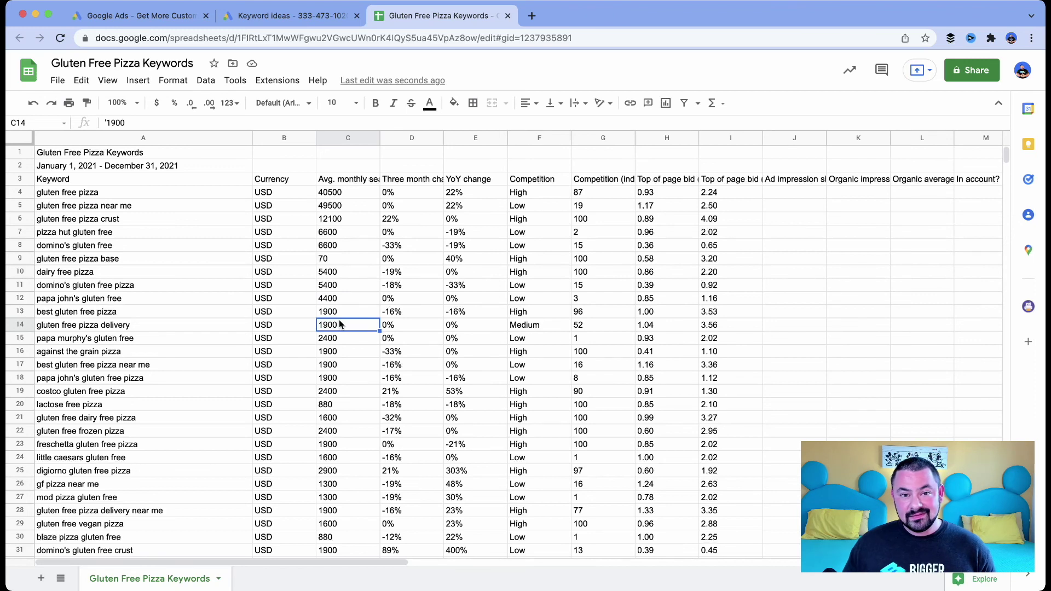